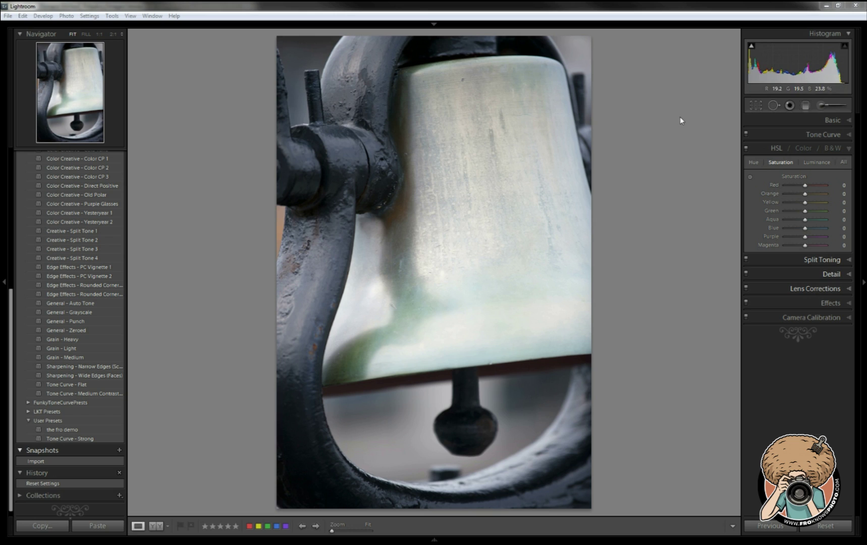
# Convert the bell photo to the Black & White treatment and hide the navigator and presets area to enlarge the image
pyautogui.click(848, 261)
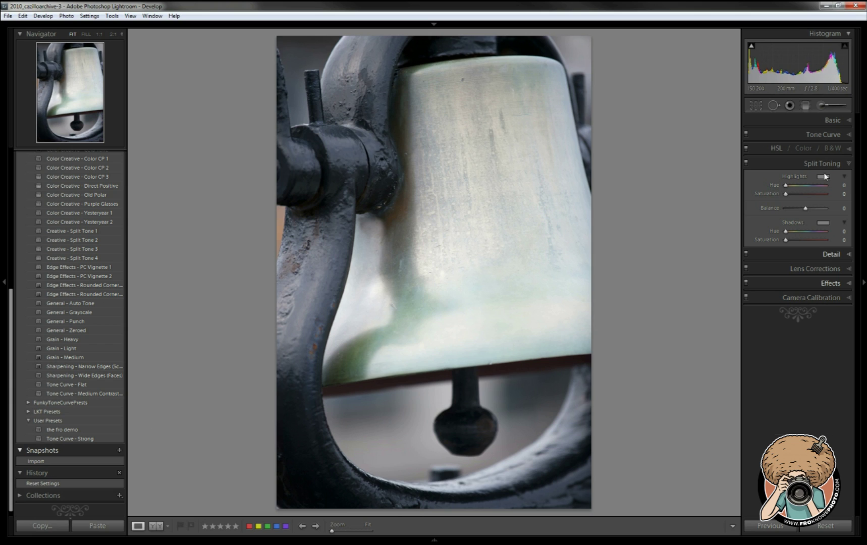
pyautogui.click(847, 123)
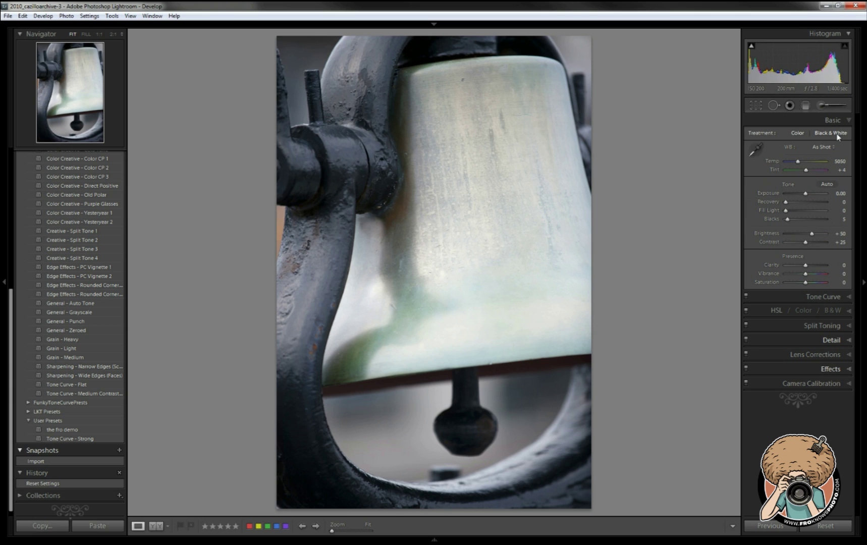
pyautogui.click(833, 133)
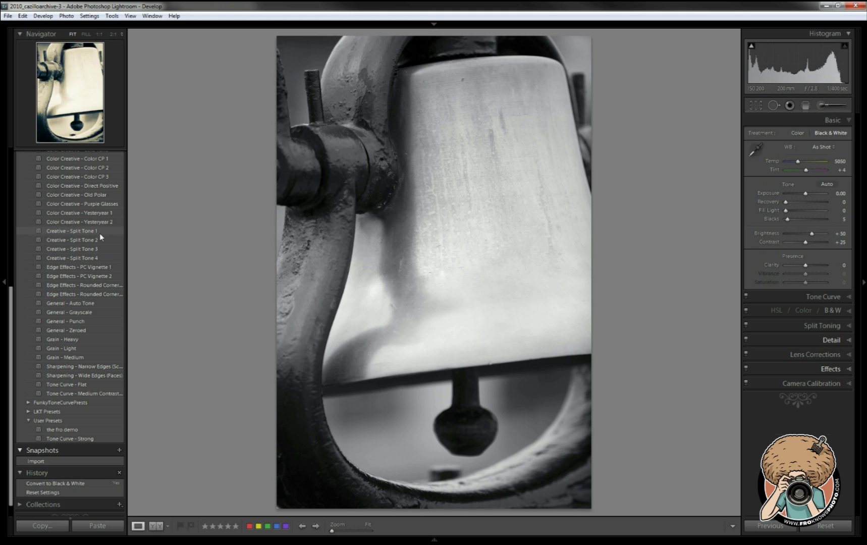
pyautogui.click(6, 243)
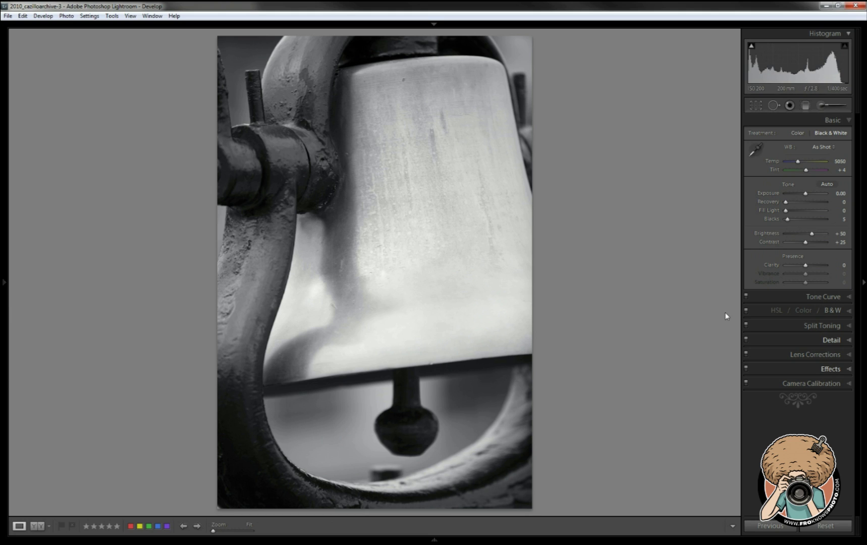
# Tone the highlights green in Split Toning, with hue 122 and saturation 82
pyautogui.click(850, 328)
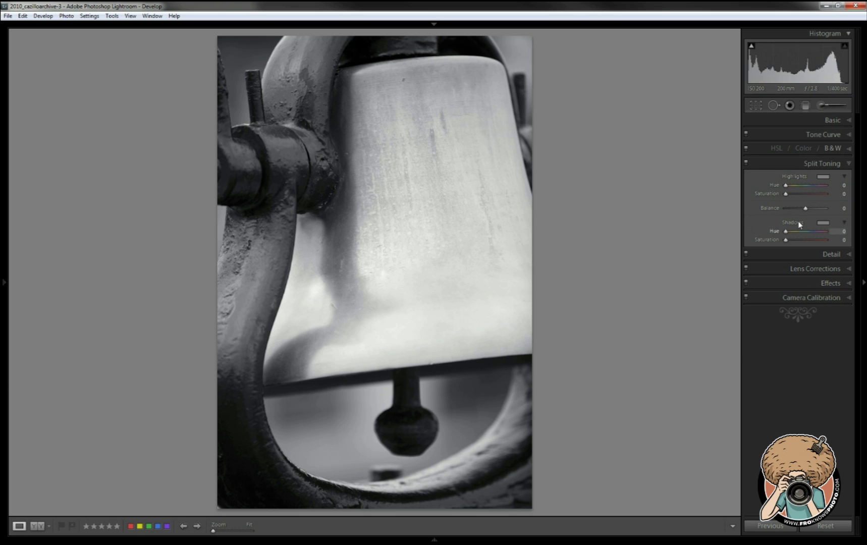
pyautogui.click(823, 177)
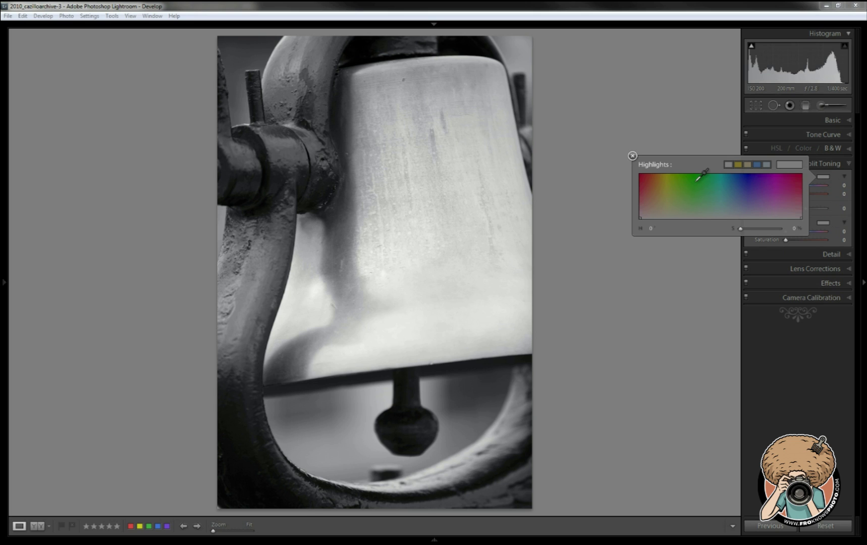
pyautogui.click(695, 182)
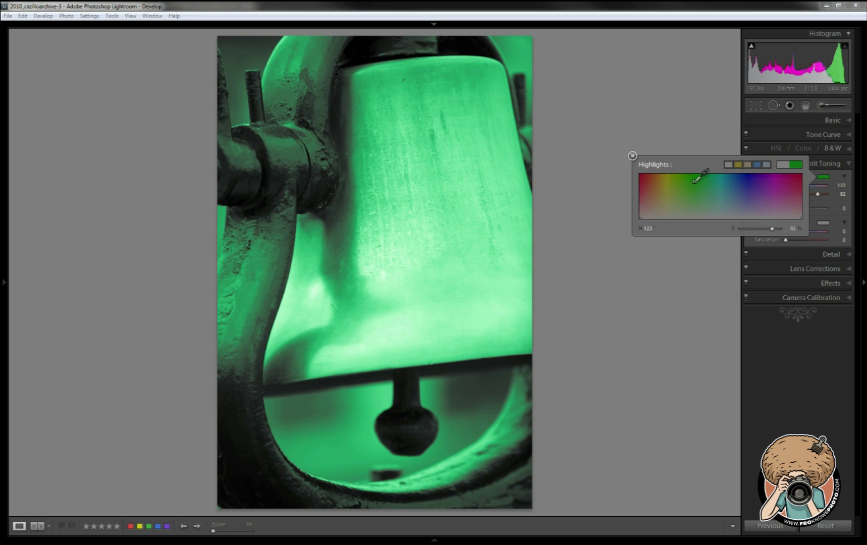
pyautogui.click(632, 156)
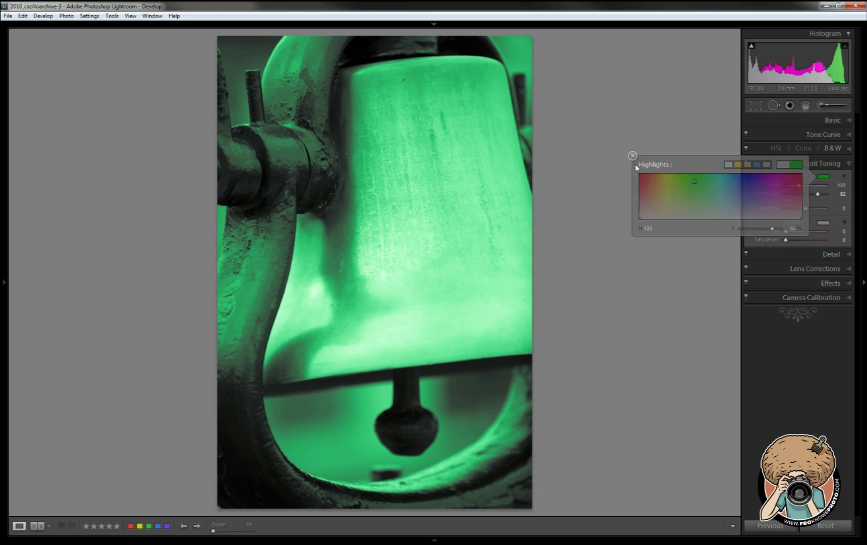
# Try several split-tone colours for the shadows, ending on a pinkish red with hue 335 and saturation 55
pyautogui.click(825, 223)
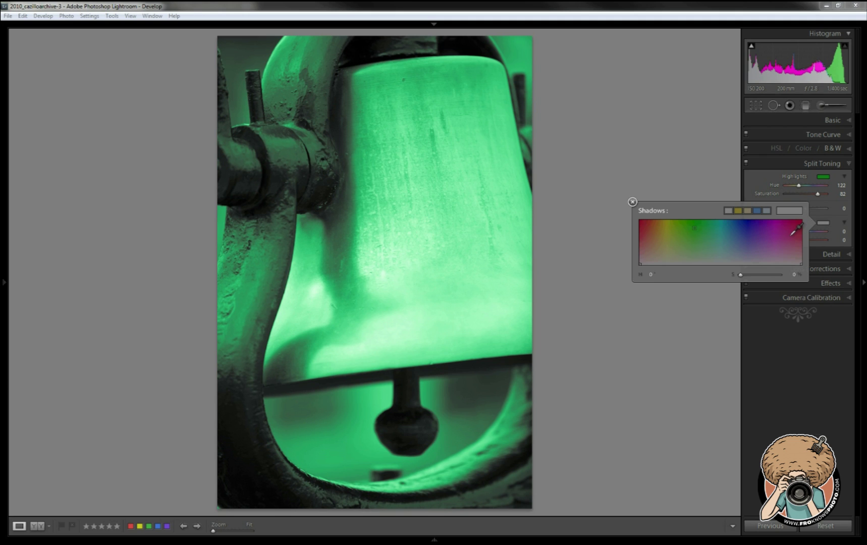
pyautogui.click(791, 236)
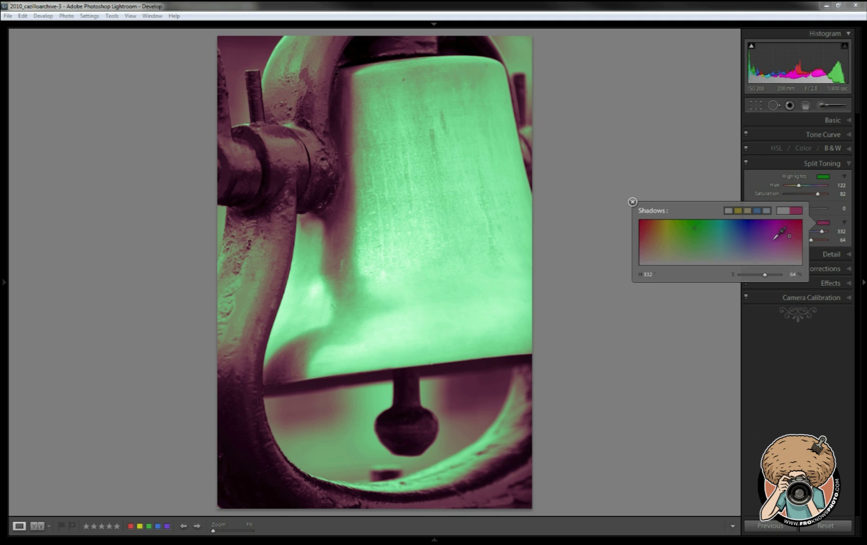
pyautogui.click(668, 243)
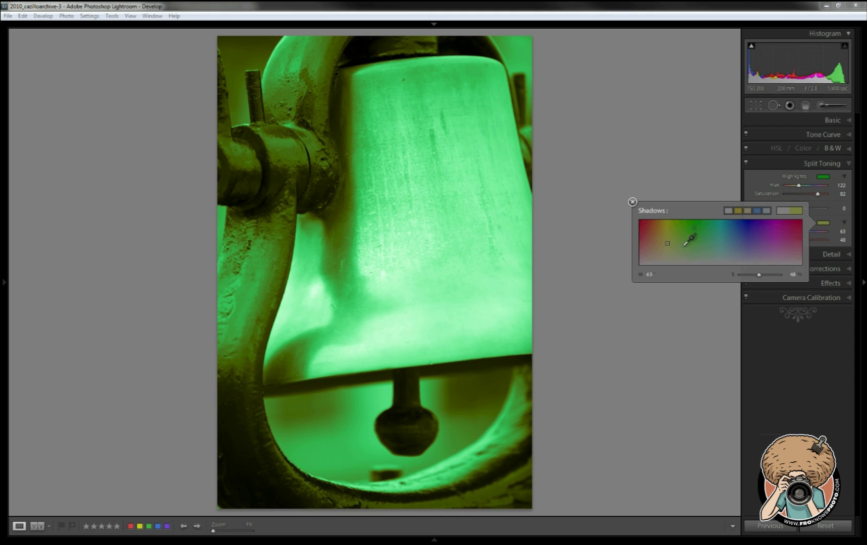
pyautogui.click(792, 239)
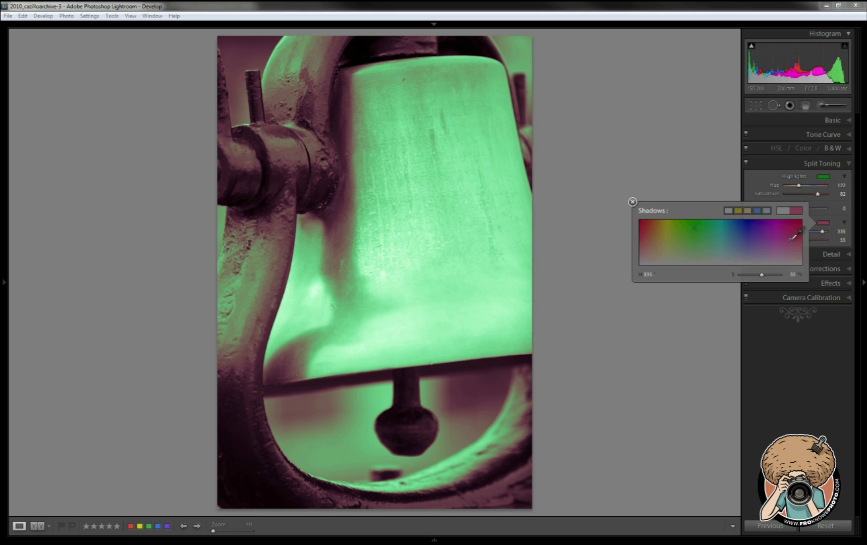
pyautogui.click(633, 204)
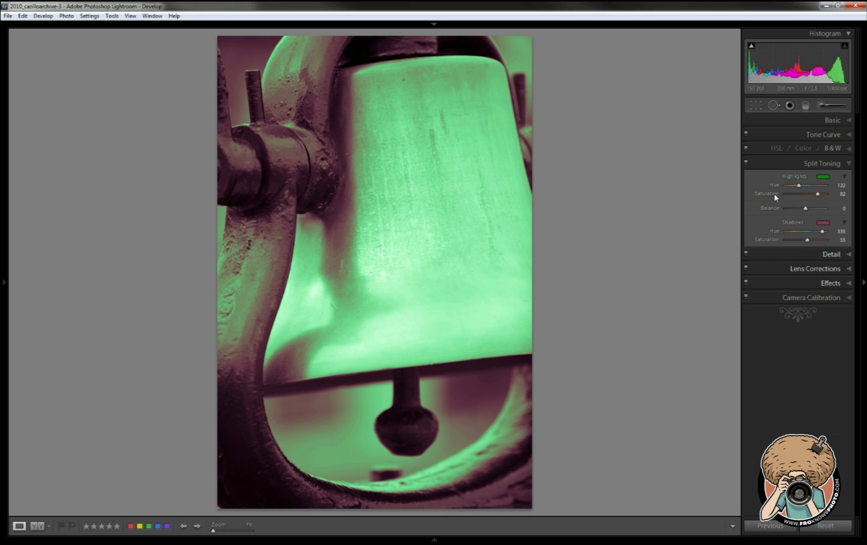
# Shift the highlights' hue to 128 and increase saturation to 100 for the highlights and 83 for the shadows
pyautogui.moveTo(799, 186)
pyautogui.mouseDown()
pyautogui.moveTo(816, 185)
pyautogui.moveTo(800, 185)
pyautogui.mouseUp()
pyautogui.click(826, 179)
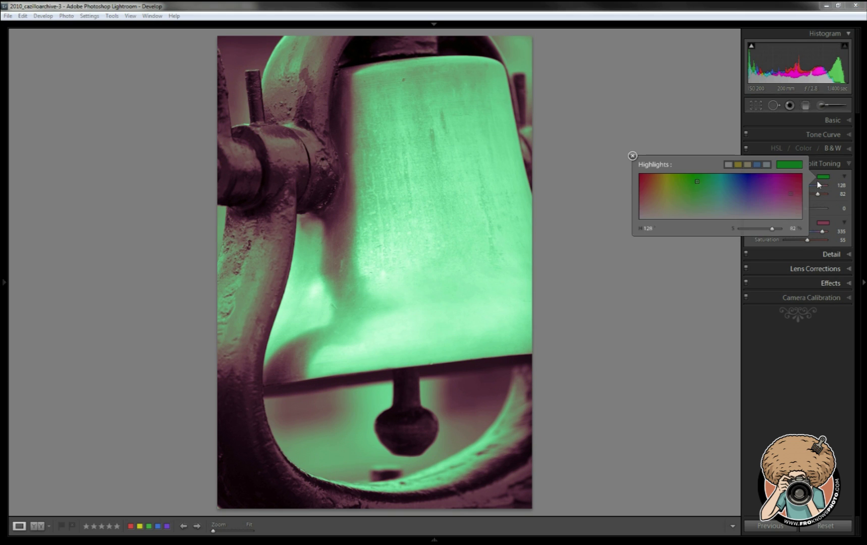
pyautogui.click(633, 158)
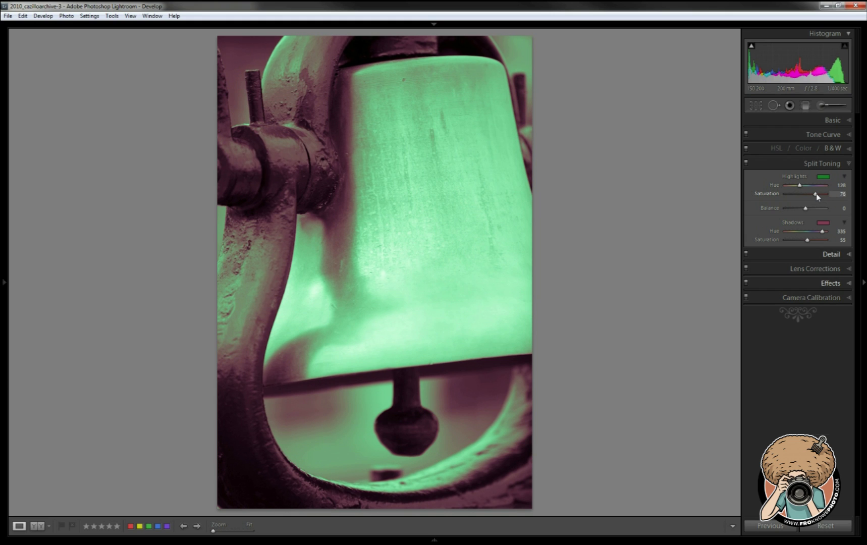
pyautogui.moveTo(808, 240); pyautogui.dragTo(818, 240)
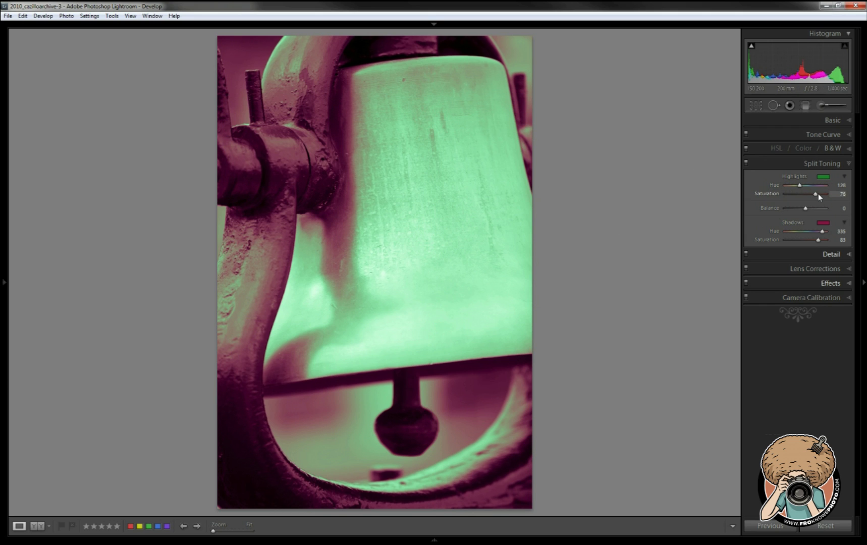
pyautogui.moveTo(818, 193); pyautogui.dragTo(842, 197)
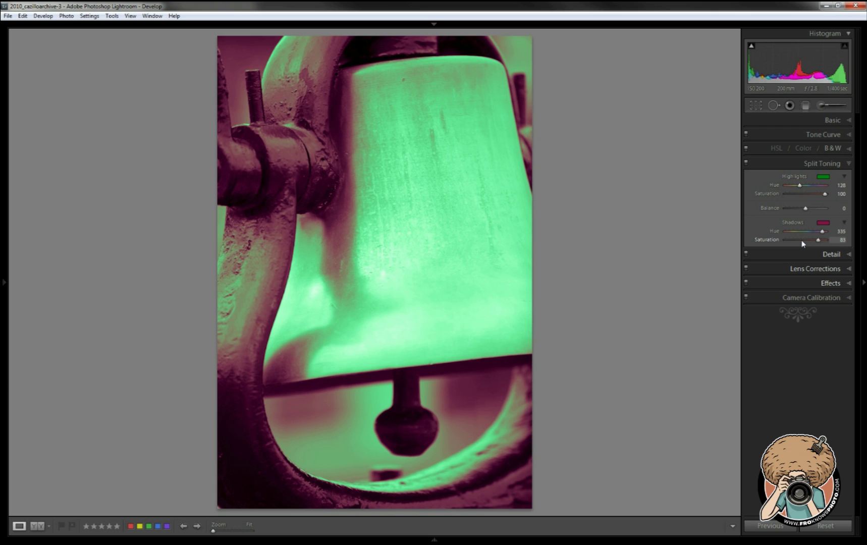
# Reduce the split-tone saturation to 37 for the shadows and 45 for the highlights, and fine-tune both
pyautogui.click(801, 240)
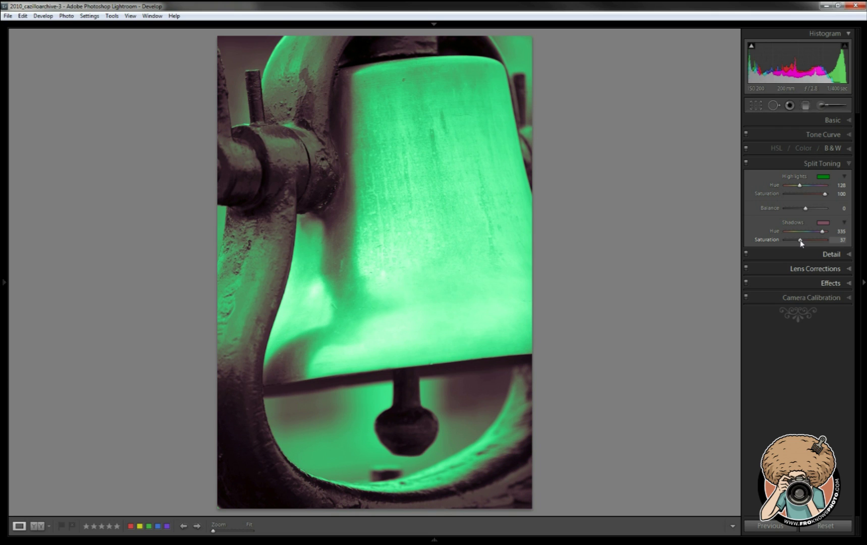
pyautogui.click(805, 195)
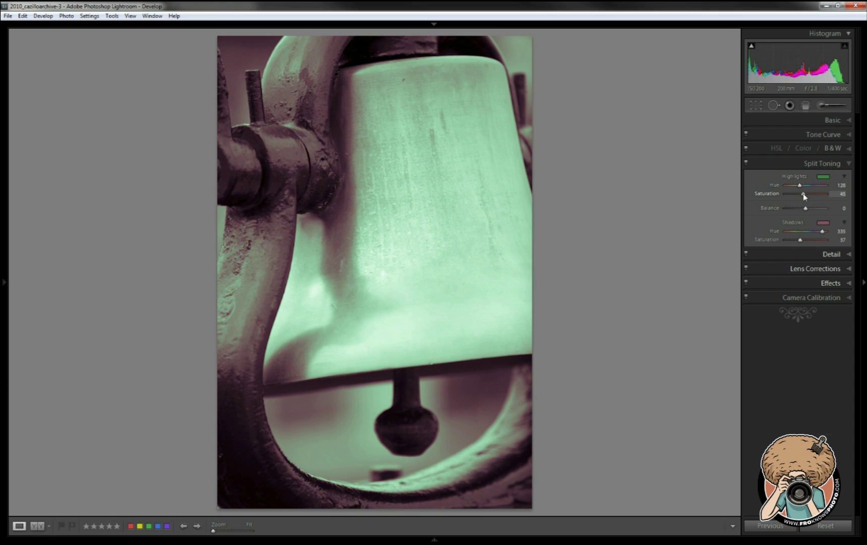
pyautogui.click(806, 194)
pyautogui.moveTo(801, 240); pyautogui.dragTo(808, 244)
pyautogui.click(807, 195)
# Strengthen the toned photo's basic adjustments with Clarity +59, Blacks 14 and Exposure +1.06
pyautogui.click(848, 122)
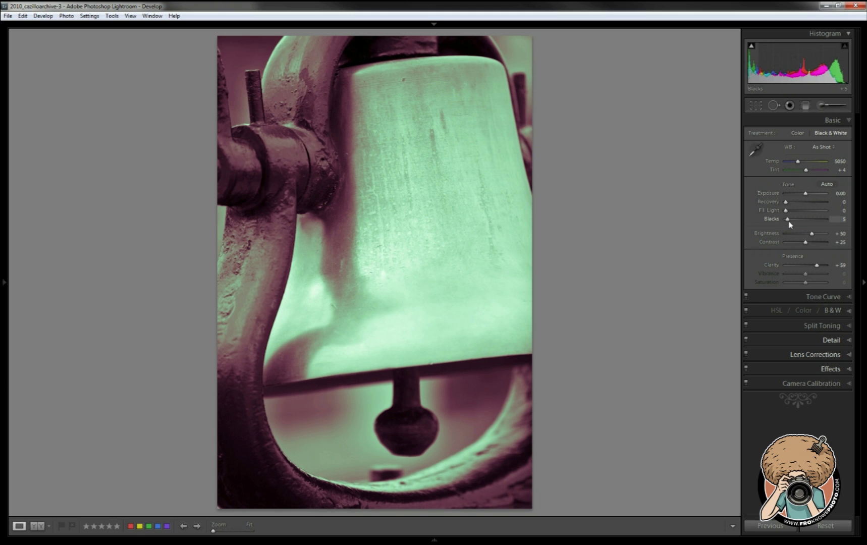
pyautogui.moveTo(791, 223); pyautogui.dragTo(812, 195)
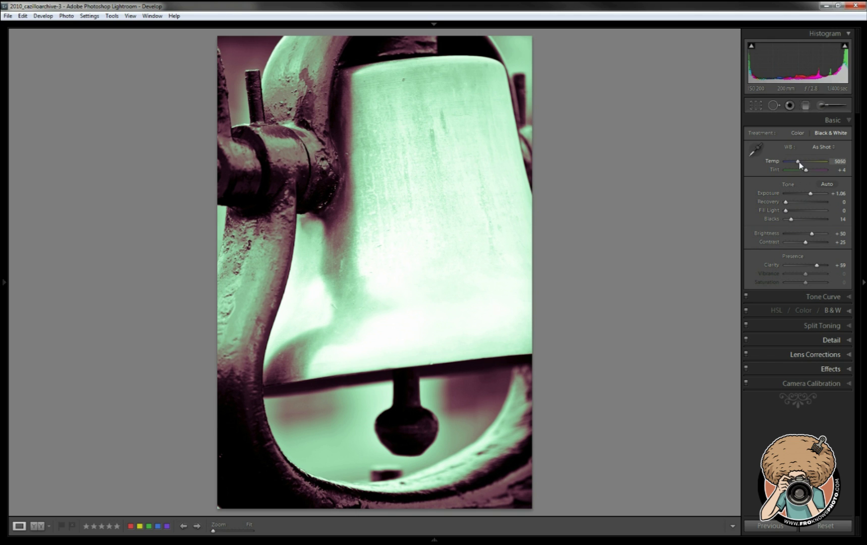
# Try different white balance temperatures on the toned photo, ending at 4989, and set the tint to -33
pyautogui.moveTo(799, 161); pyautogui.dragTo(785, 163)
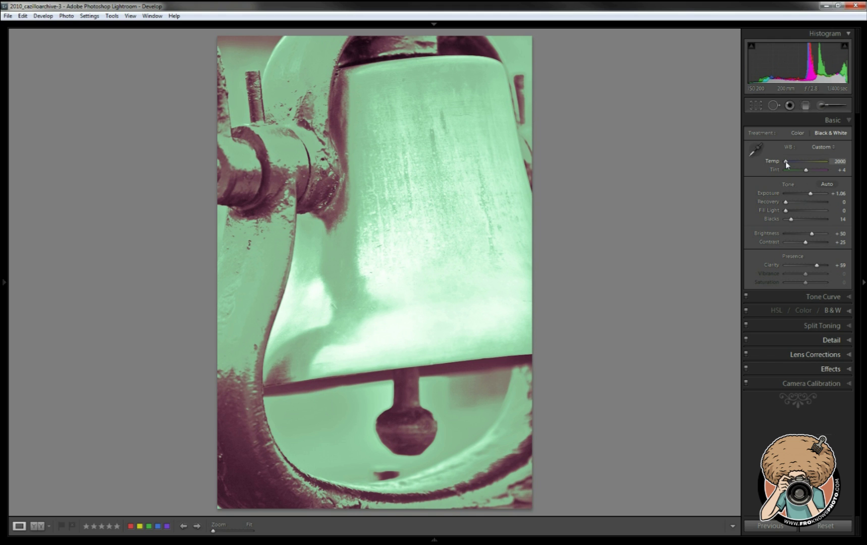
pyautogui.moveTo(786, 163); pyautogui.dragTo(806, 163)
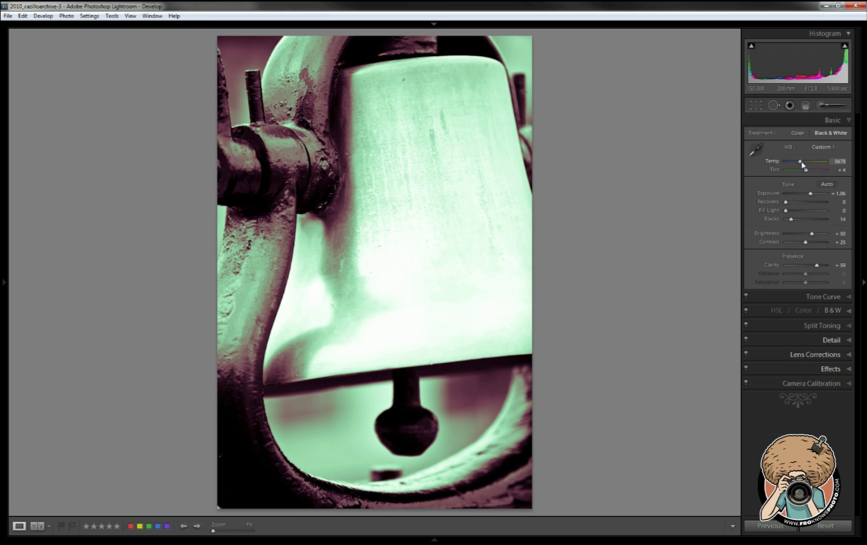
pyautogui.moveTo(803, 164)
pyautogui.mouseDown()
pyautogui.moveTo(812, 164)
pyautogui.moveTo(799, 165)
pyautogui.mouseUp()
pyautogui.moveTo(808, 169)
pyautogui.mouseDown()
pyautogui.moveTo(822, 170)
pyautogui.moveTo(804, 172)
pyautogui.mouseUp()
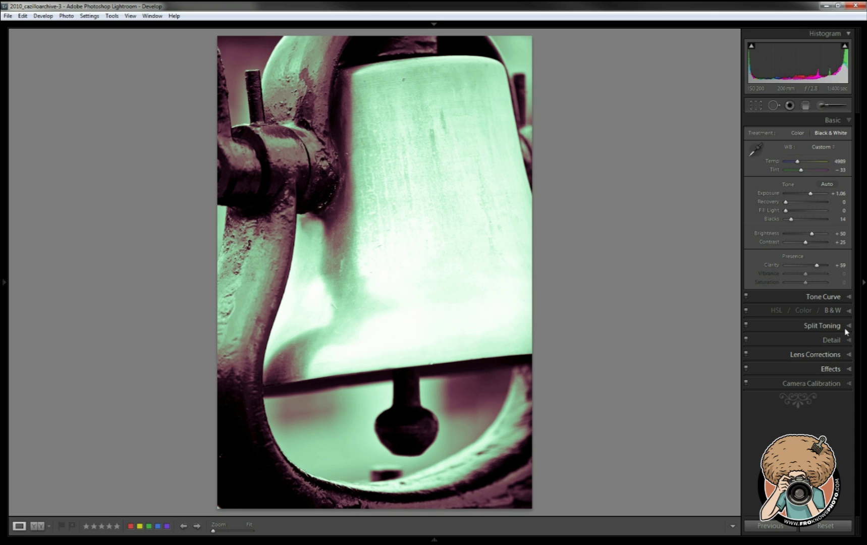
# Check the available Point Curve options of the tone curve without choosing another one
pyautogui.click(850, 297)
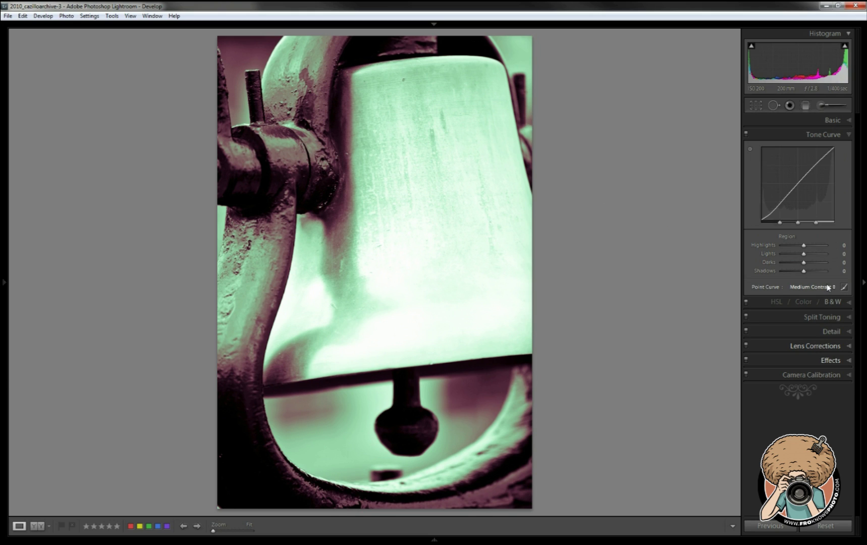
pyautogui.click(828, 287)
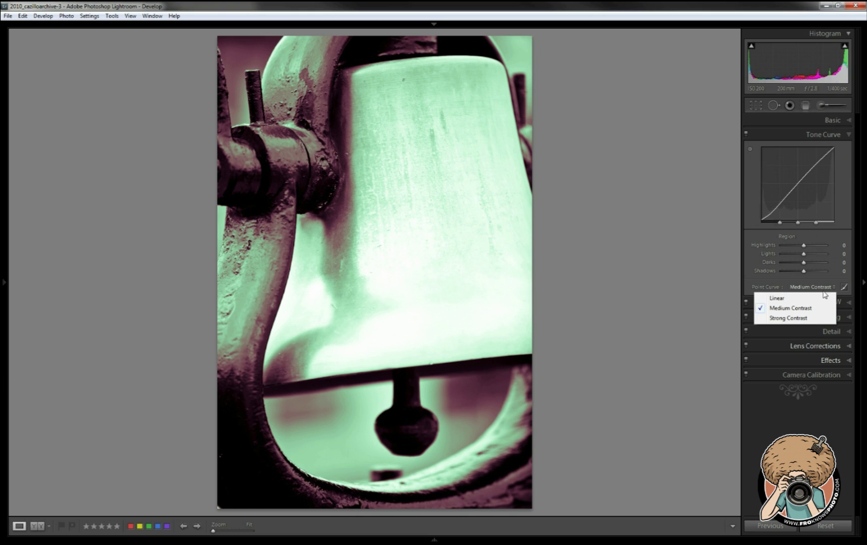
pyautogui.click(849, 123)
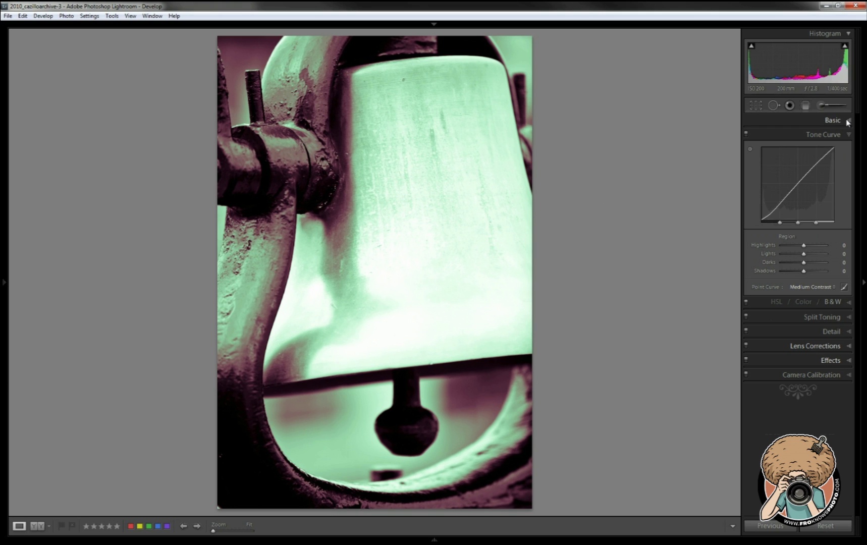
# Reset all develop settings of the bell photo to return it to the original colour version
pyautogui.click(848, 121)
pyautogui.click(6, 251)
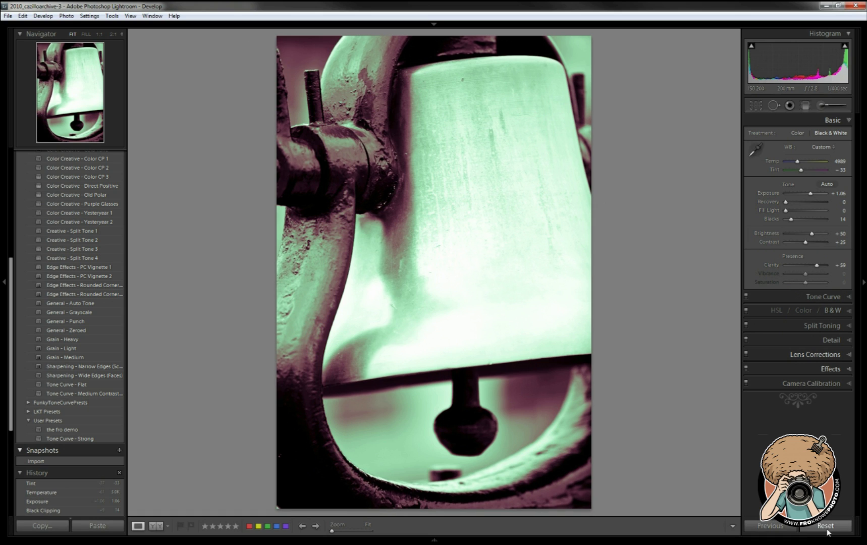
pyautogui.click(826, 525)
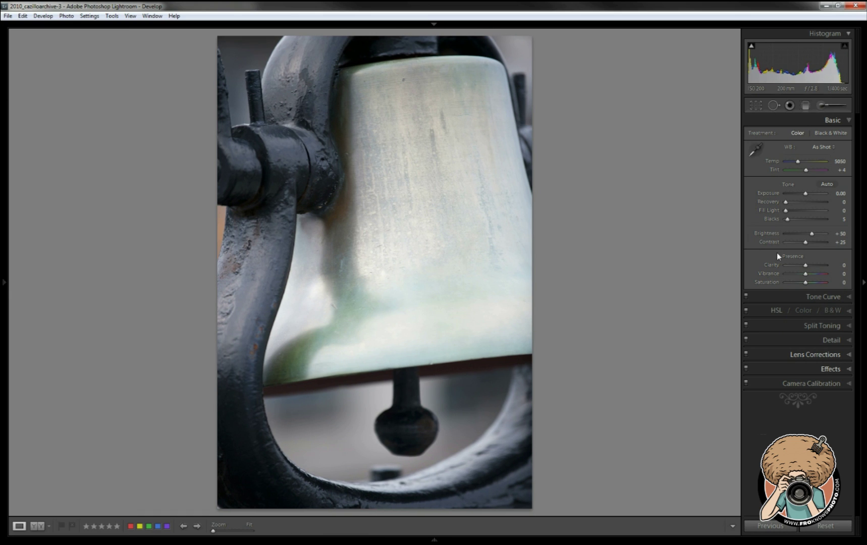
# Soften the colour photo by setting Blacks to 0, Contrast to -2 and Clarity to -68
pyautogui.moveTo(787, 220); pyautogui.dragTo(784, 220)
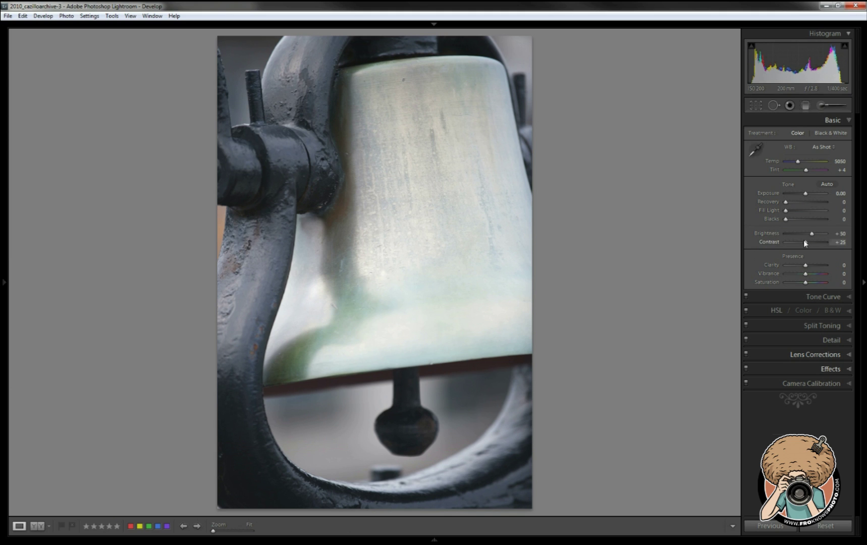
pyautogui.moveTo(805, 242); pyautogui.dragTo(795, 267)
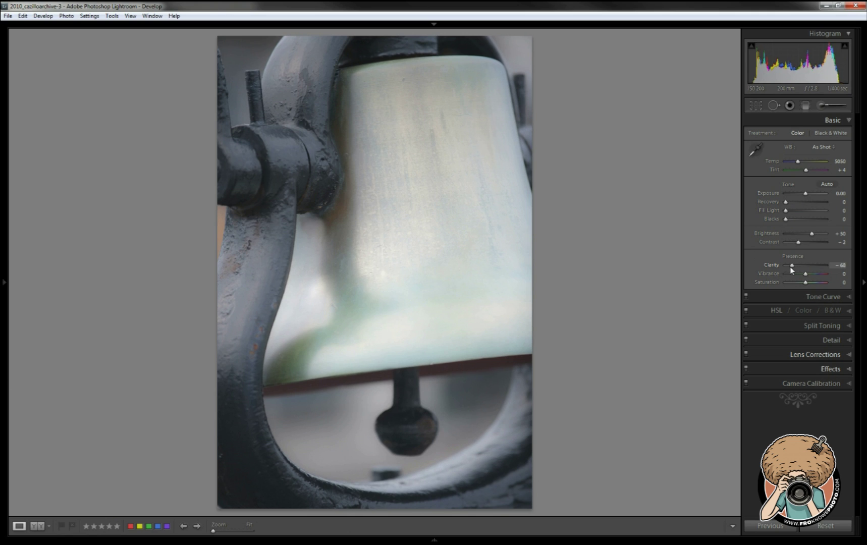
# Tone the colour photo's highlights green in Split Toning, with hue 118 and saturation 87
pyautogui.click(851, 326)
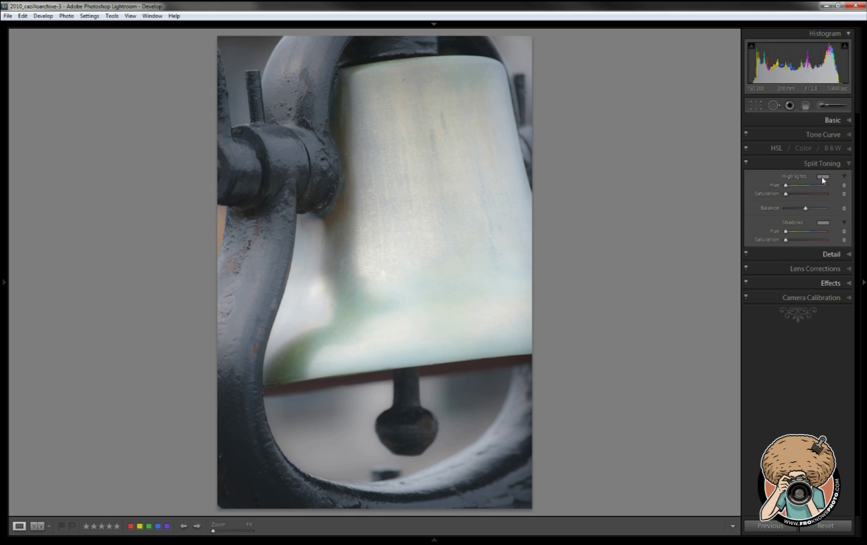
pyautogui.click(823, 177)
pyautogui.click(697, 178)
pyautogui.click(633, 155)
# Tone the shadows crimson with hue 342 and saturation 71, and set the split-toning balance to +22
pyautogui.click(823, 223)
pyautogui.click(793, 233)
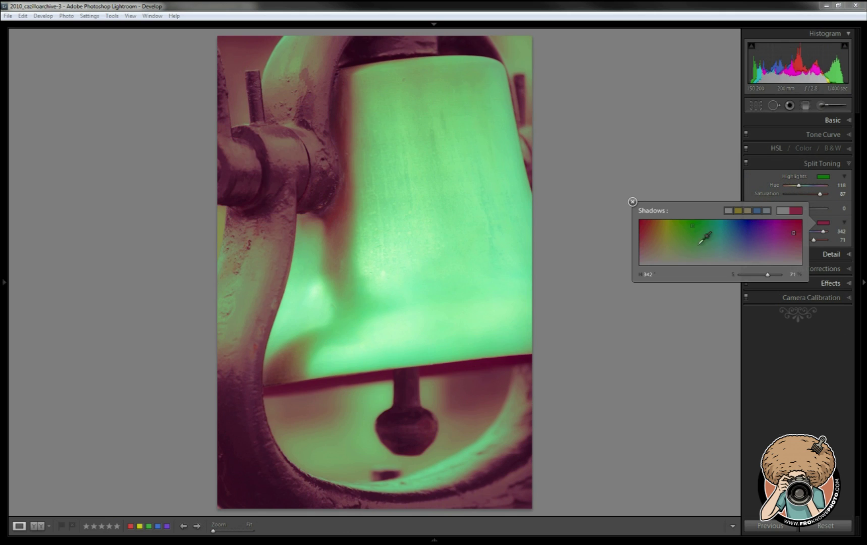
pyautogui.click(633, 202)
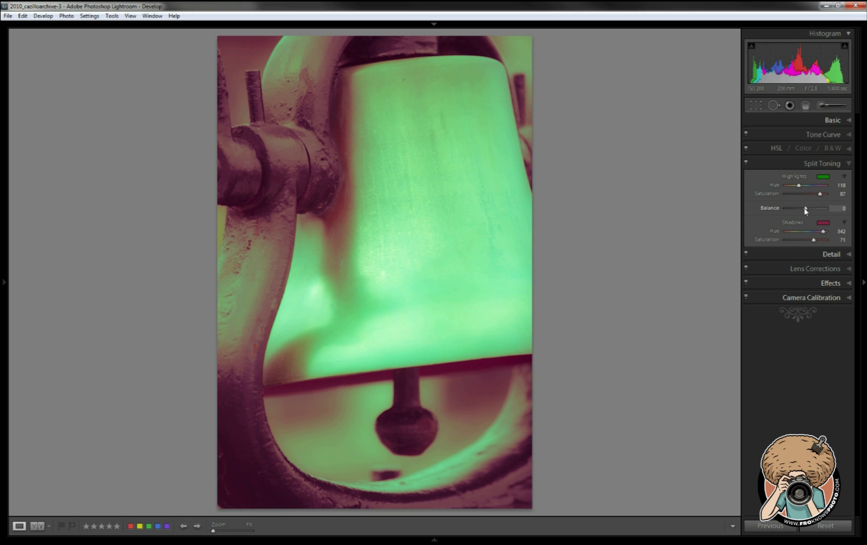
pyautogui.moveTo(806, 211)
pyautogui.mouseDown()
pyautogui.moveTo(791, 211)
pyautogui.moveTo(821, 211)
pyautogui.moveTo(810, 213)
pyautogui.mouseUp()
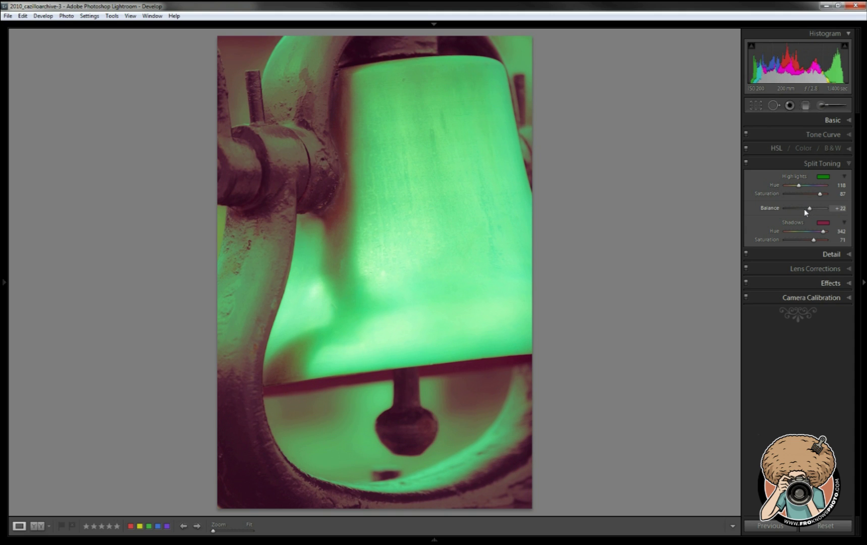
# Compare the toned photo with Clarity at 0 and at -77, and leave Clarity reset to 0
pyautogui.click(846, 119)
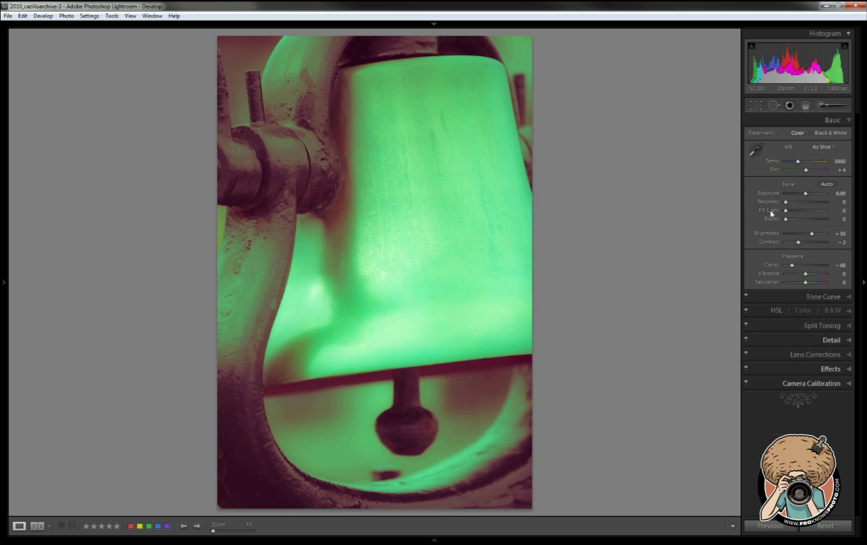
pyautogui.doubleClick(768, 268)
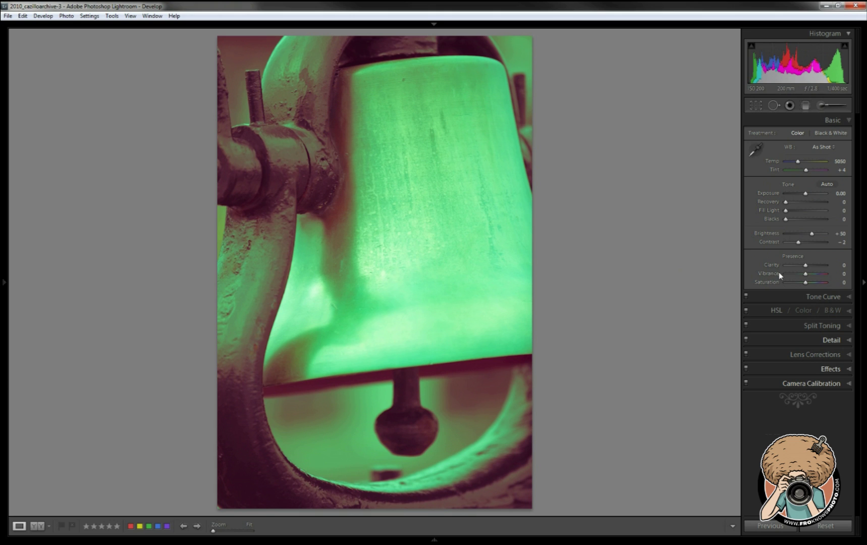
pyautogui.click(790, 266)
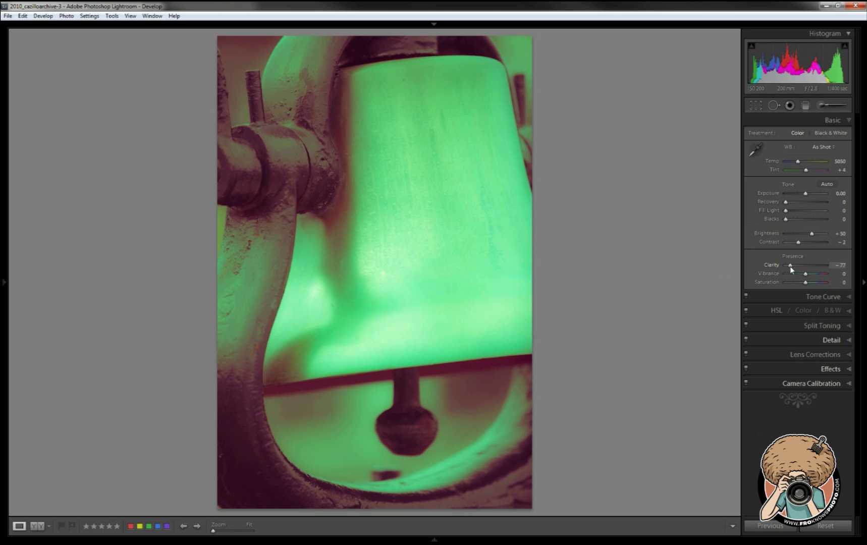
pyautogui.doubleClick(775, 268)
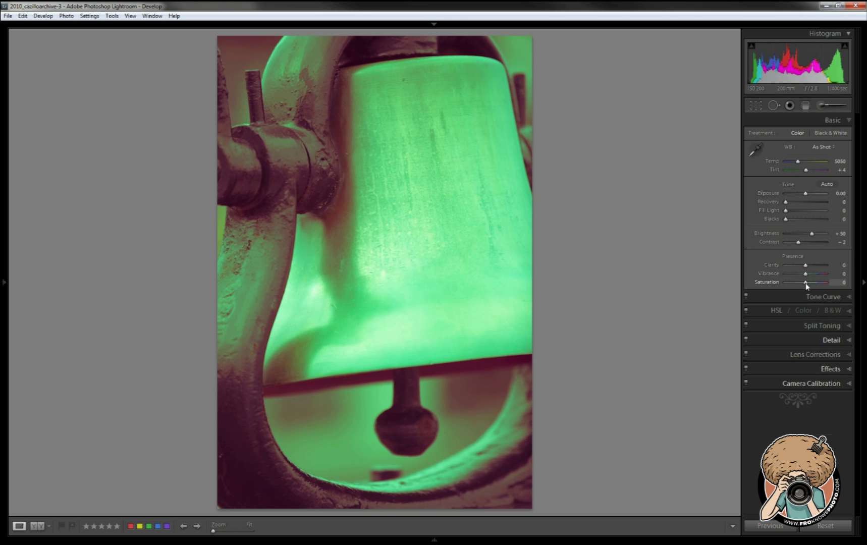
# Try Vibrance and Saturation at +100 on the toned photo, and reset both to 0
pyautogui.moveTo(807, 284); pyautogui.dragTo(840, 296)
pyautogui.doubleClick(766, 283)
pyautogui.moveTo(774, 277); pyautogui.dragTo(833, 282)
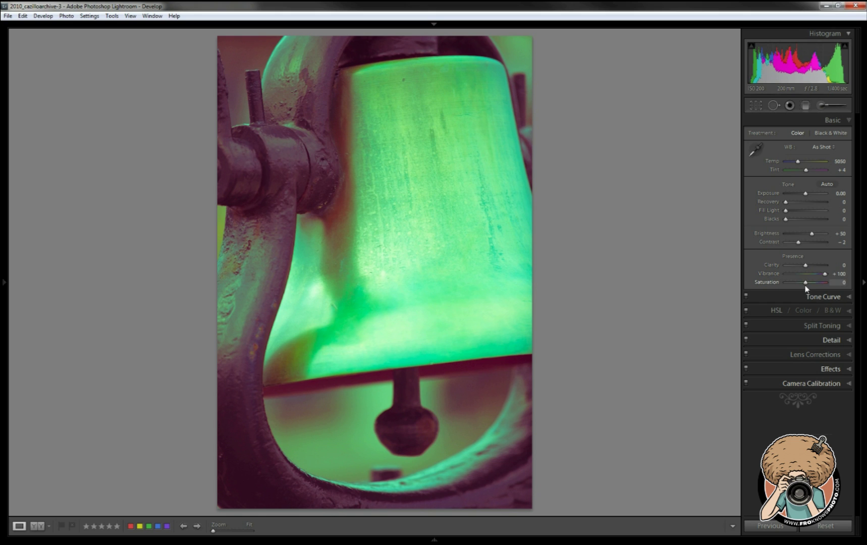
pyautogui.moveTo(806, 282); pyautogui.dragTo(846, 286)
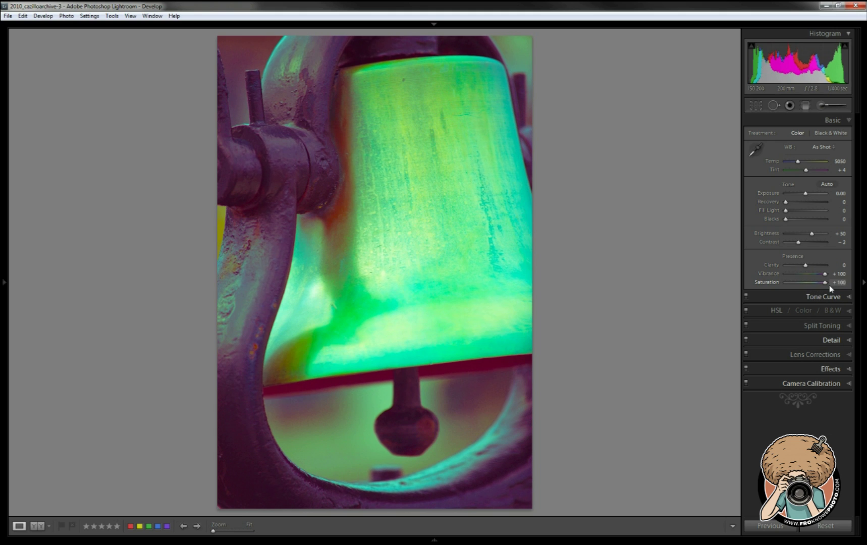
pyautogui.doubleClick(764, 282)
pyautogui.doubleClick(767, 274)
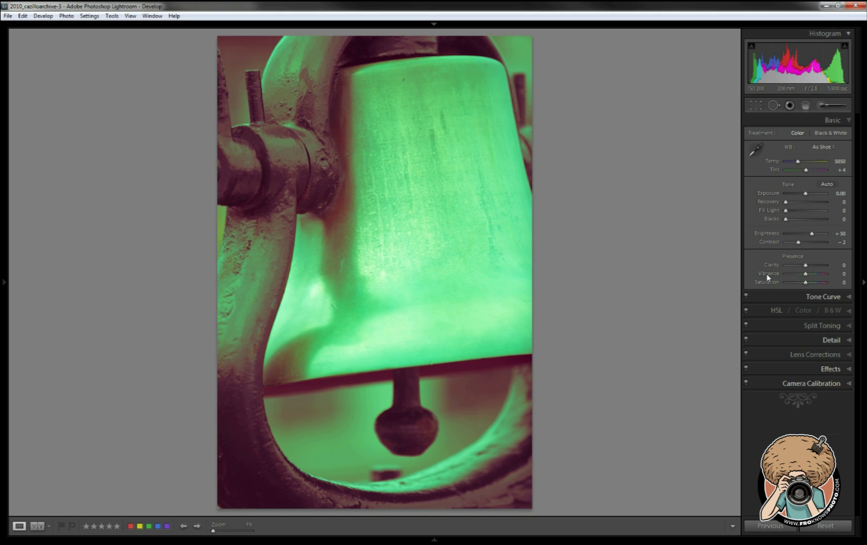
# Collapse the Basic adjustments and reopen the Split Toning settings
pyautogui.click(851, 124)
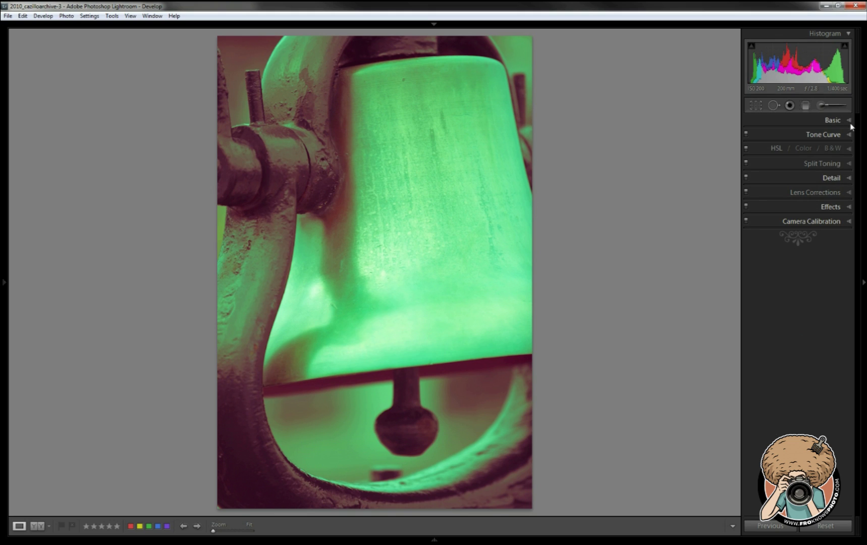
pyautogui.click(849, 165)
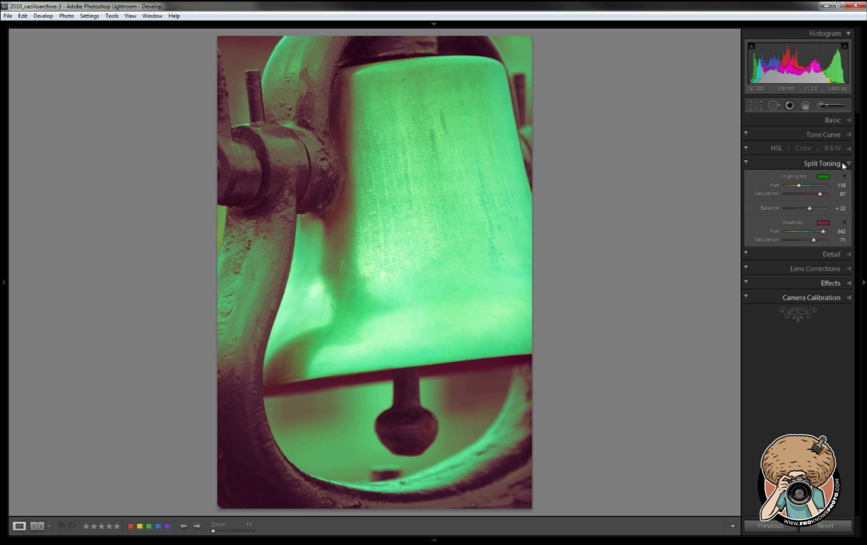